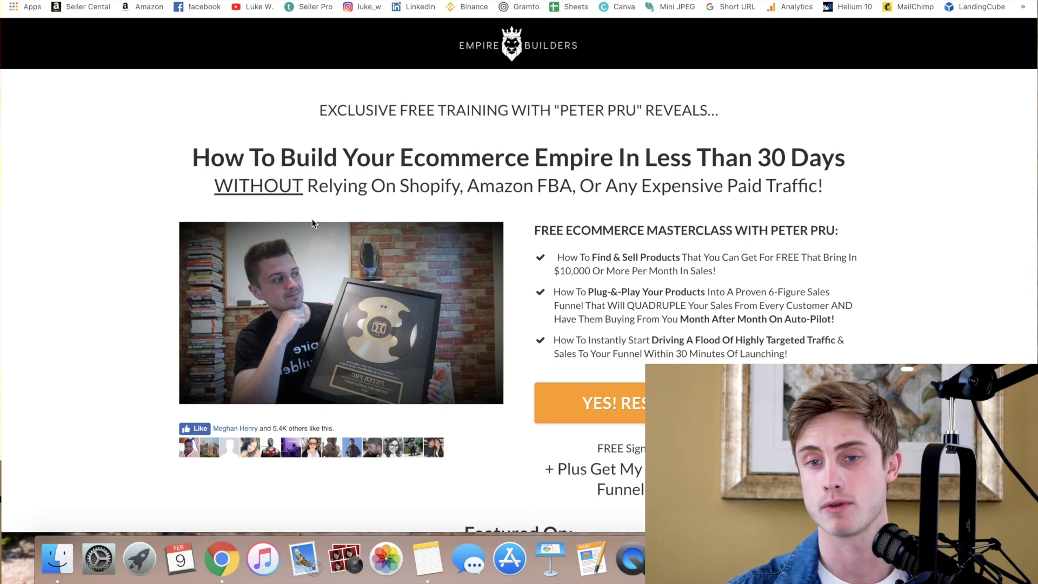
Step: Highlight the subheading text about Shopify and Amazon FBA, then clear the highlight
drag(388, 186, 774, 194)
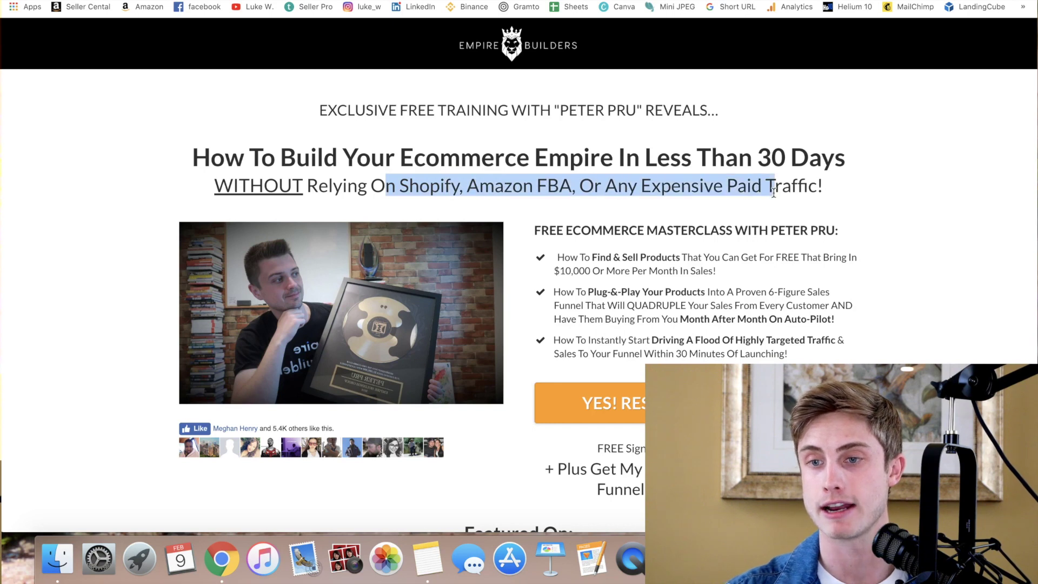
click(875, 200)
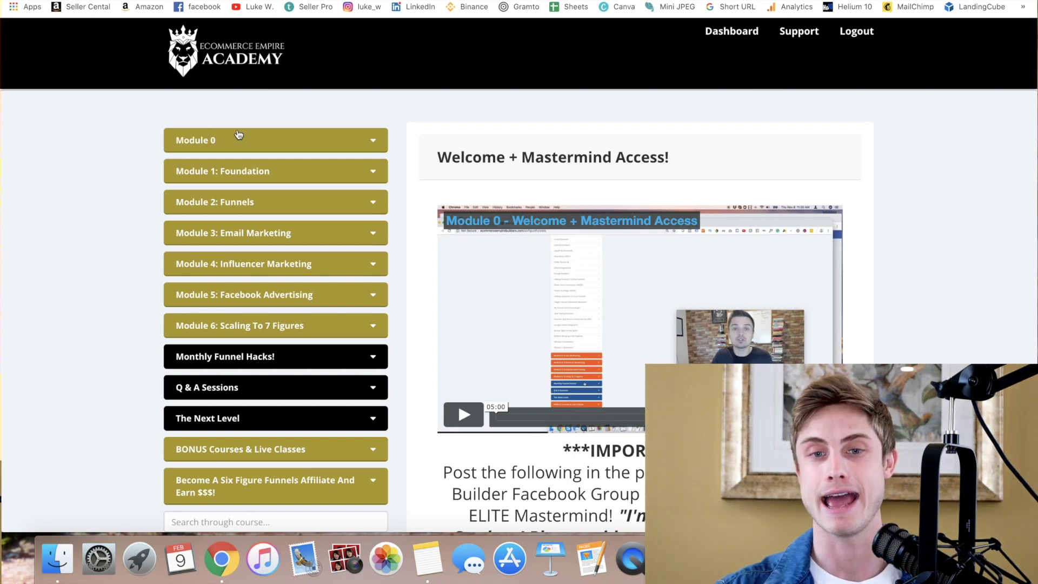
Step: Expand Module 0 to show its lessons, then collapse it again
click(228, 147)
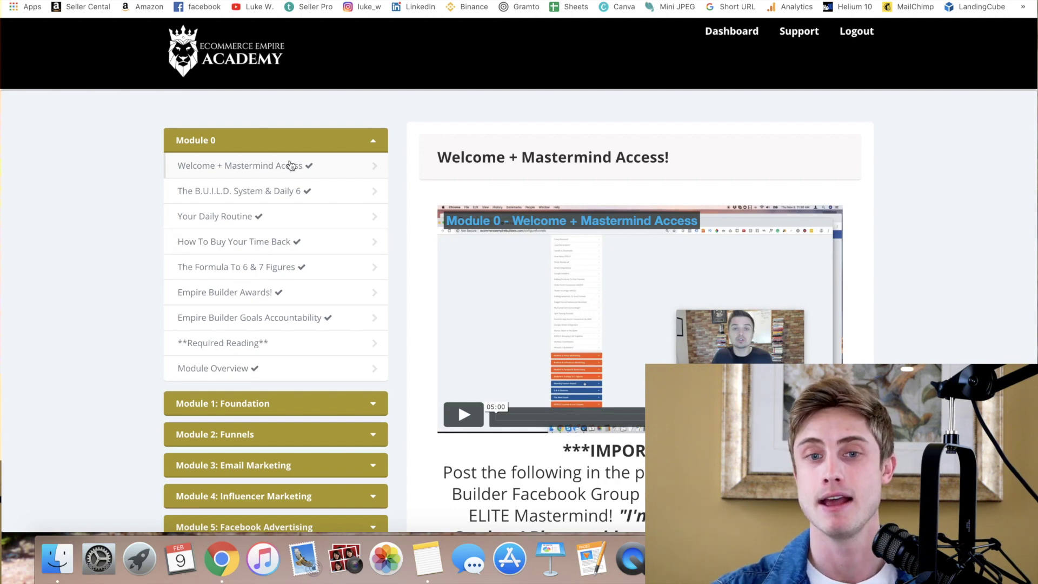
click(319, 145)
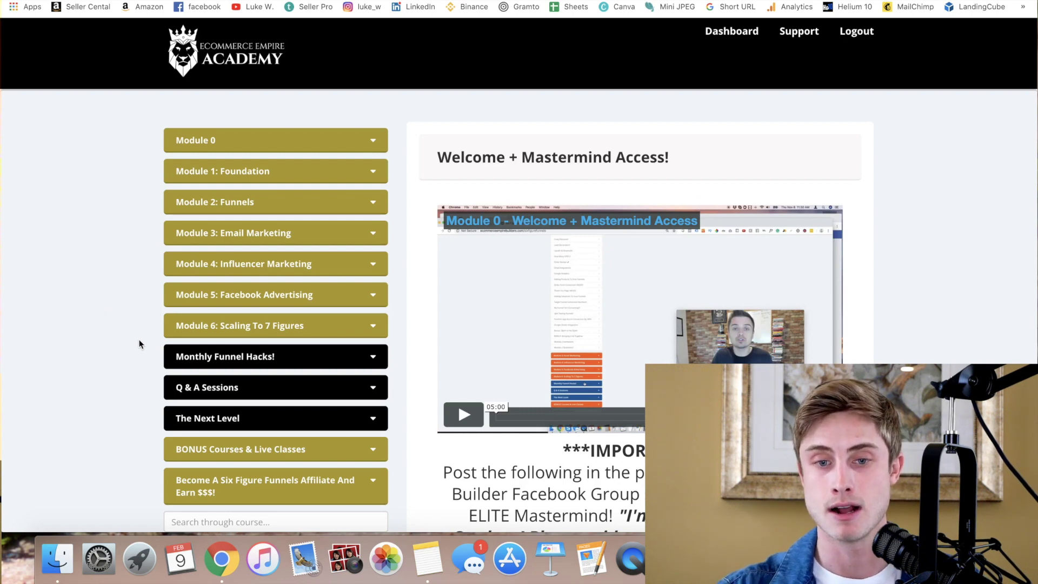
scroll(139, 344, down, 1)
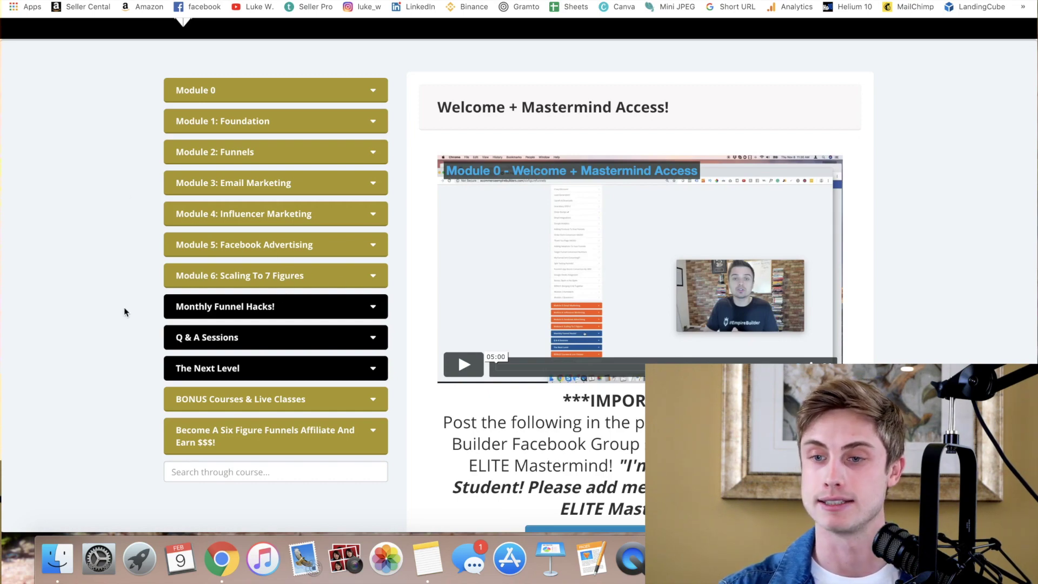
scroll(125, 308, down, 2)
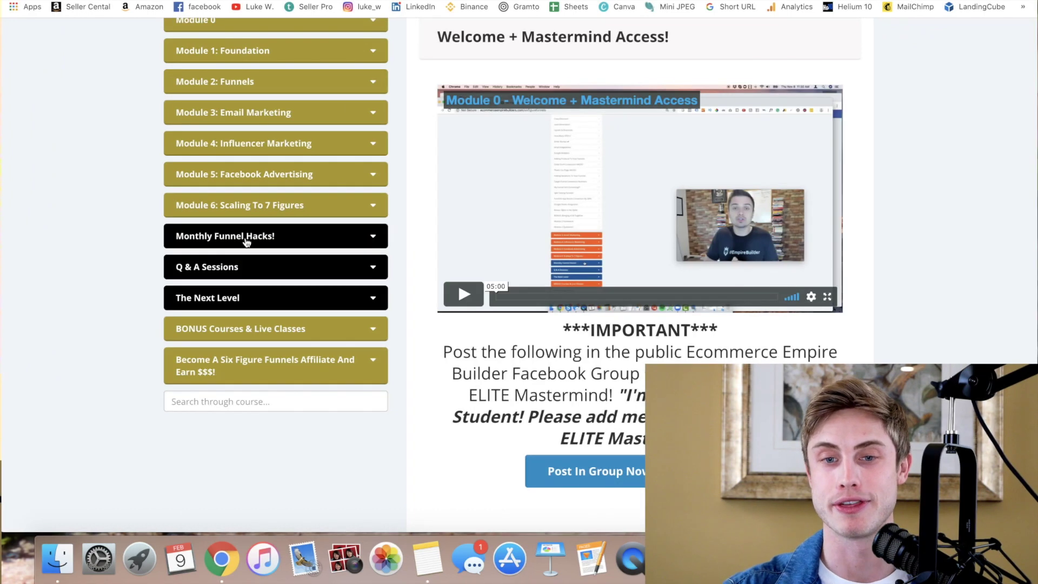
Step: Expand Monthly Funnel Hacks! to list its five case studies, then collapse it
click(309, 239)
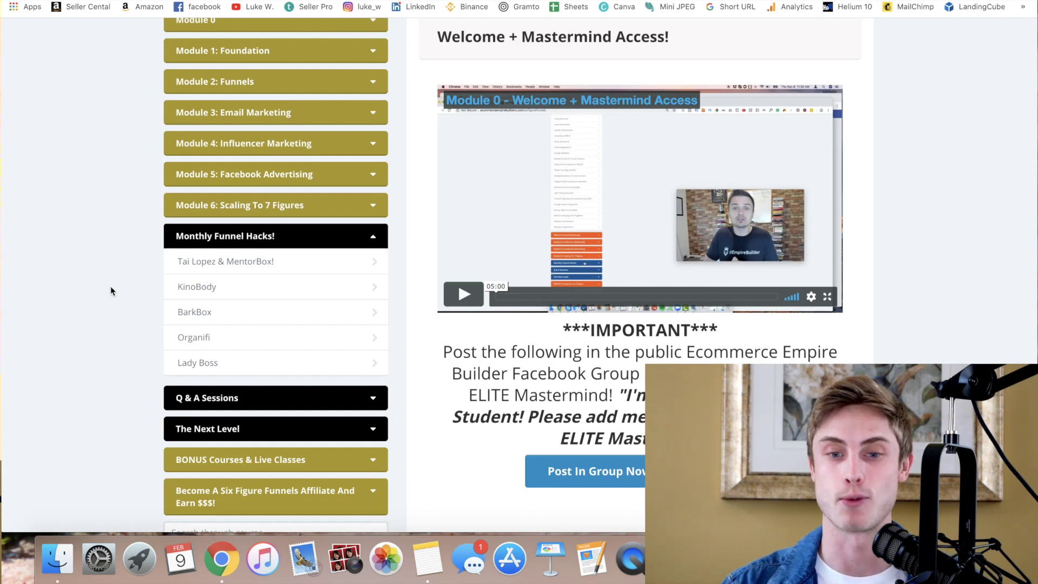
click(306, 240)
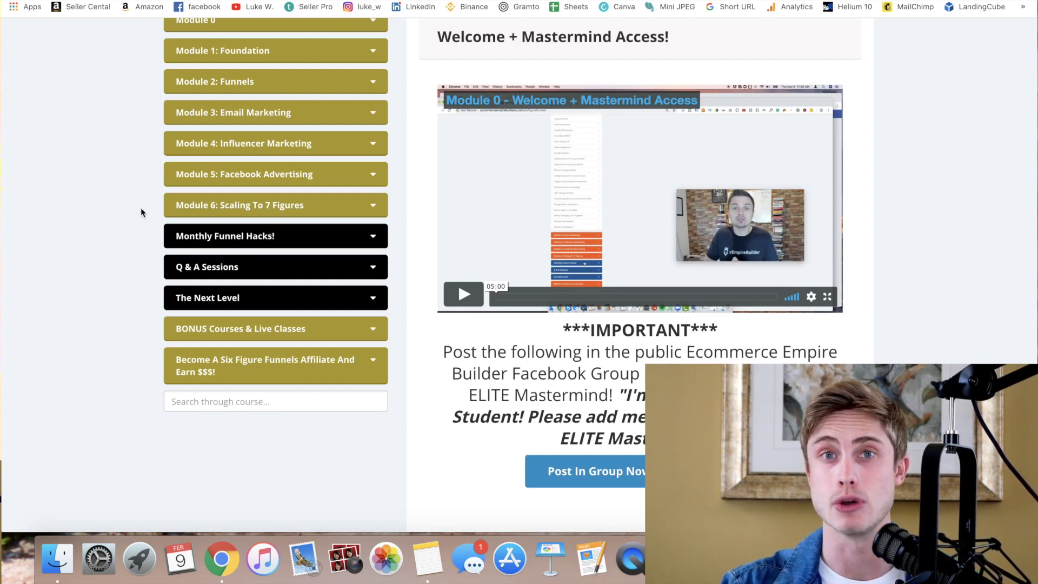
scroll(140, 208, up, 3)
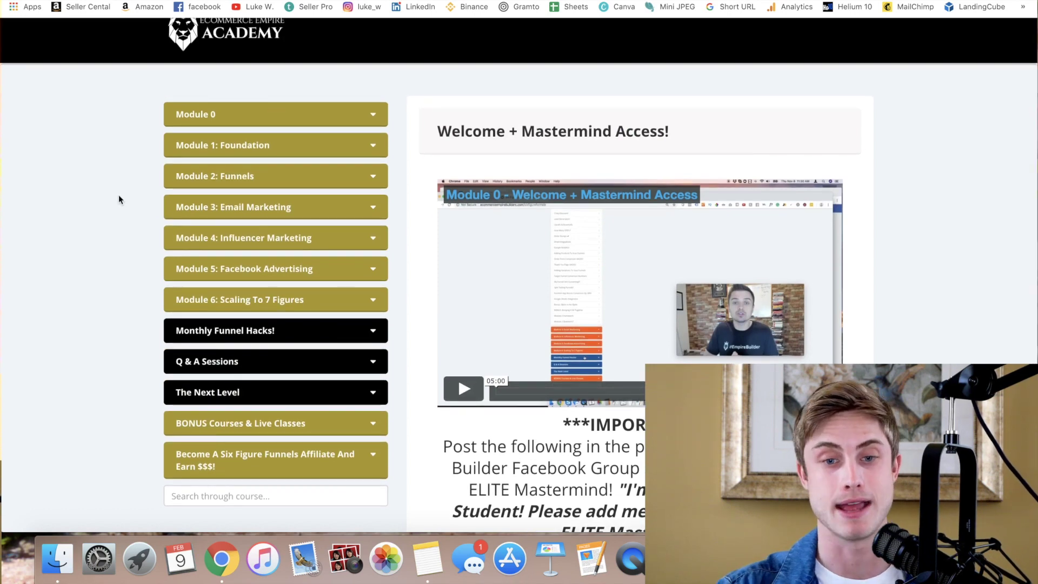
scroll(118, 195, down, 3)
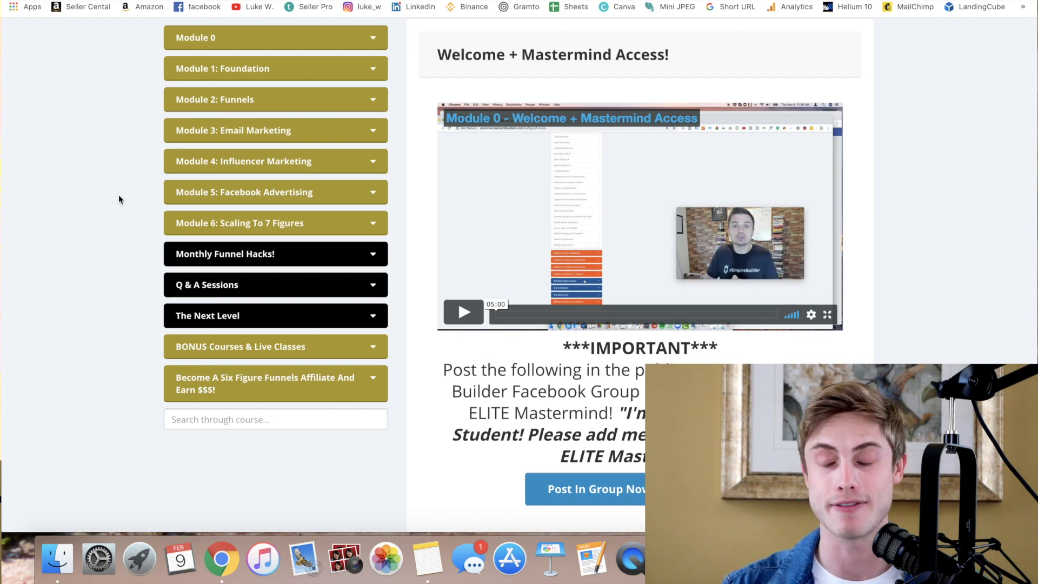
scroll(123, 221, down, 1)
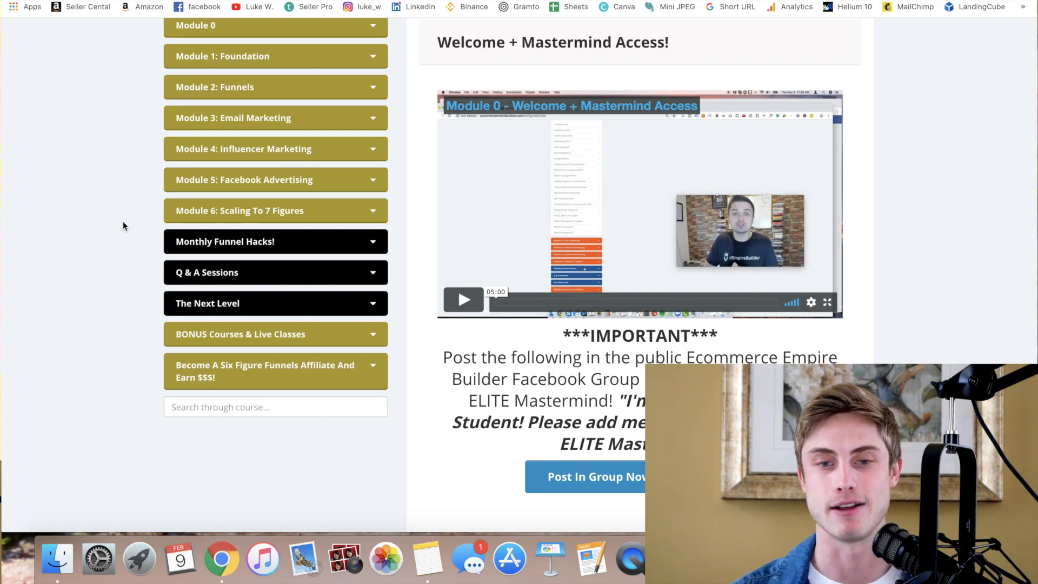
scroll(123, 222, up, 3)
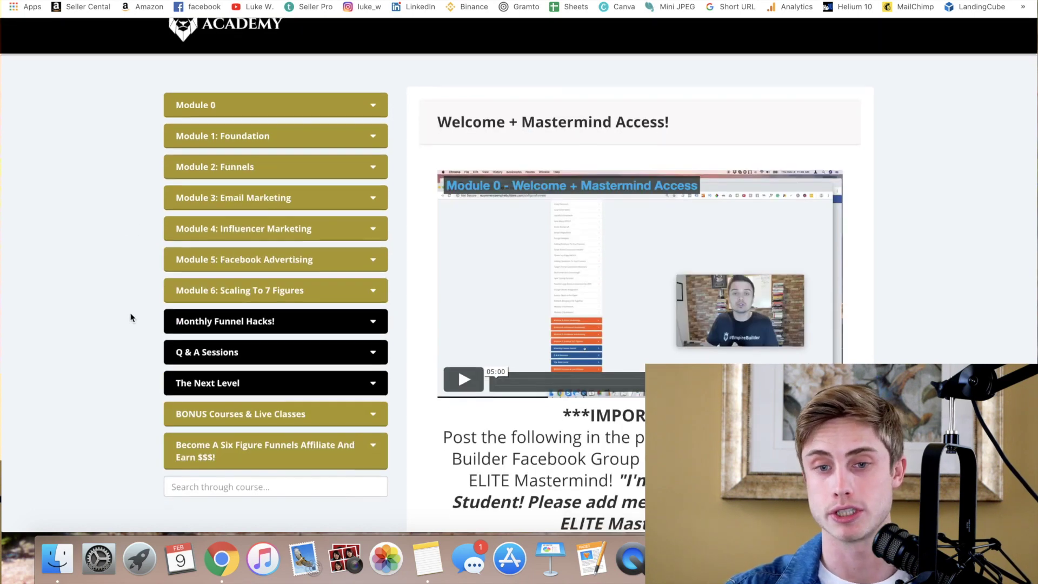
scroll(131, 317, down, 1)
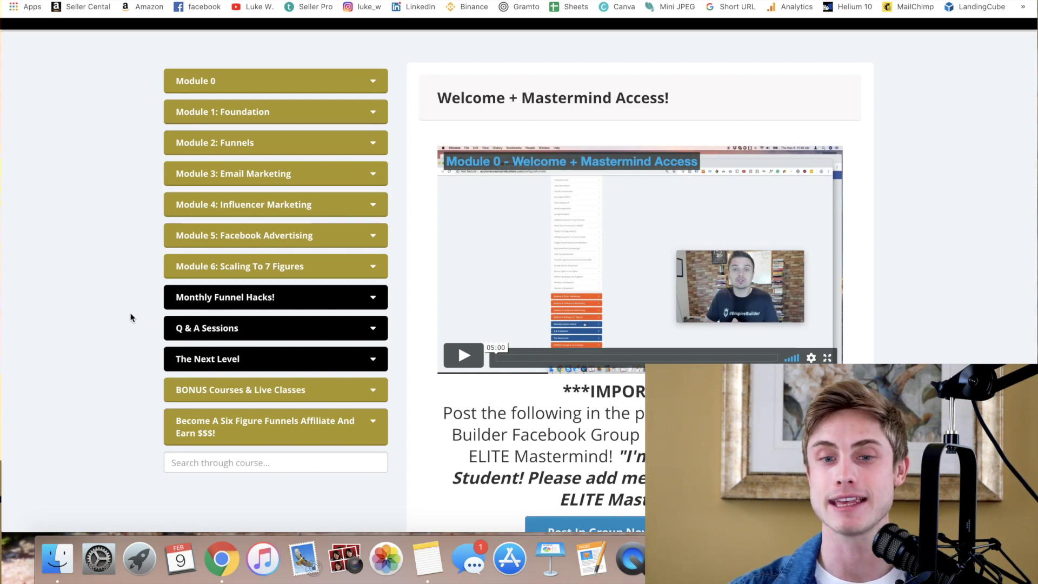
scroll(132, 319, down, 1)
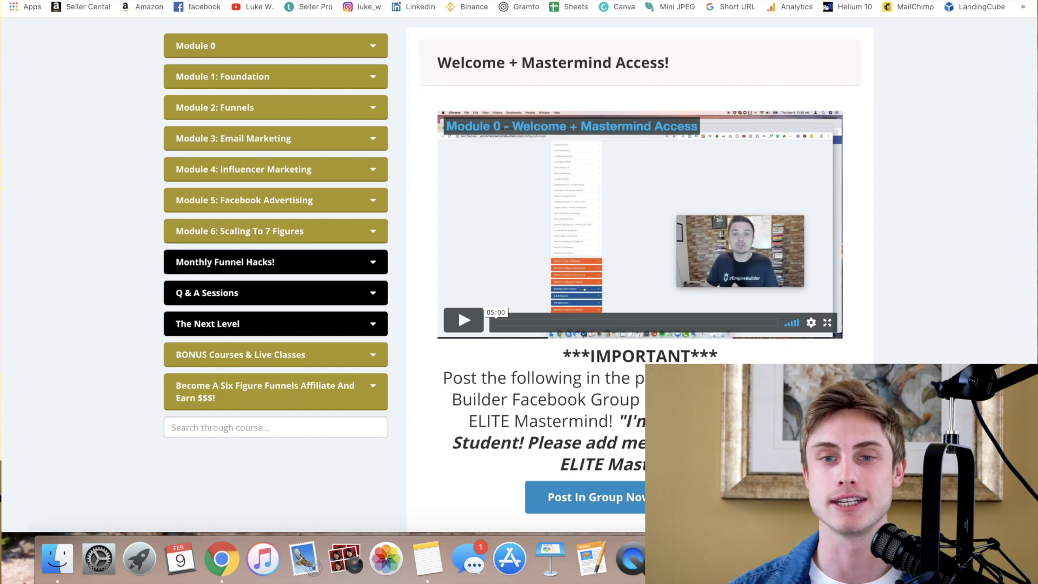
scroll(127, 275, up, 3)
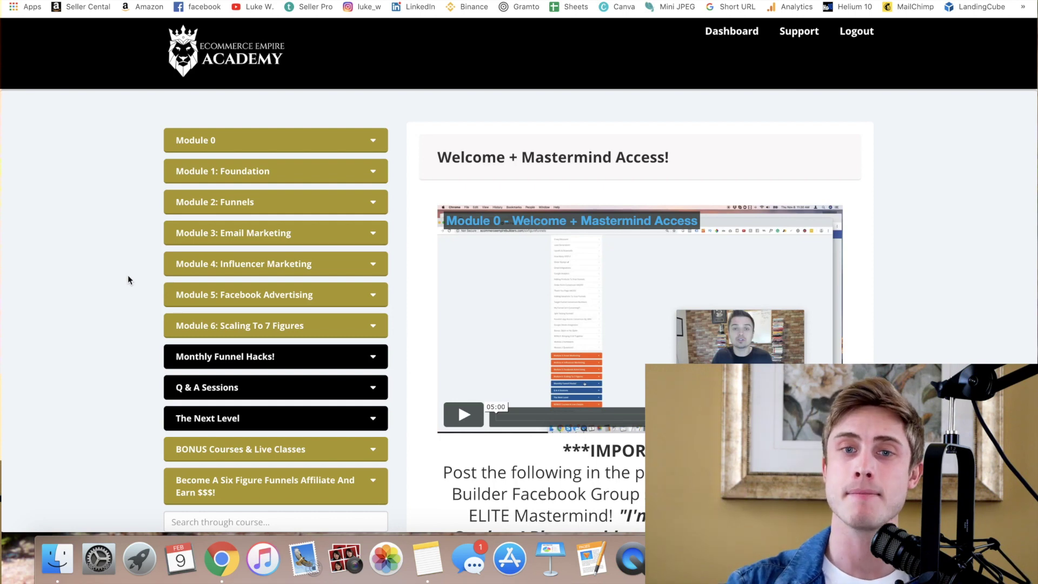
key(ctrl+Tab)
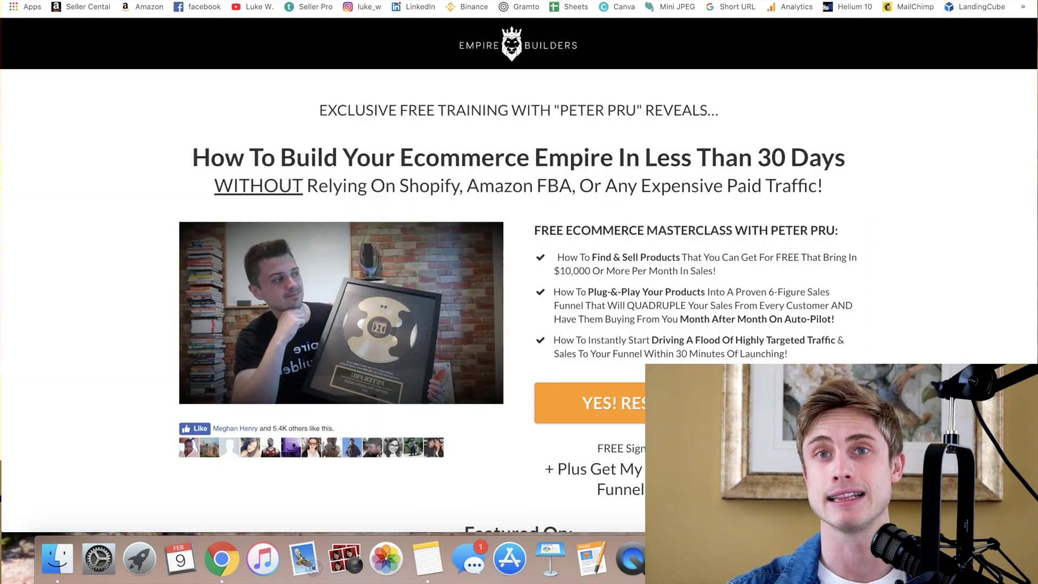